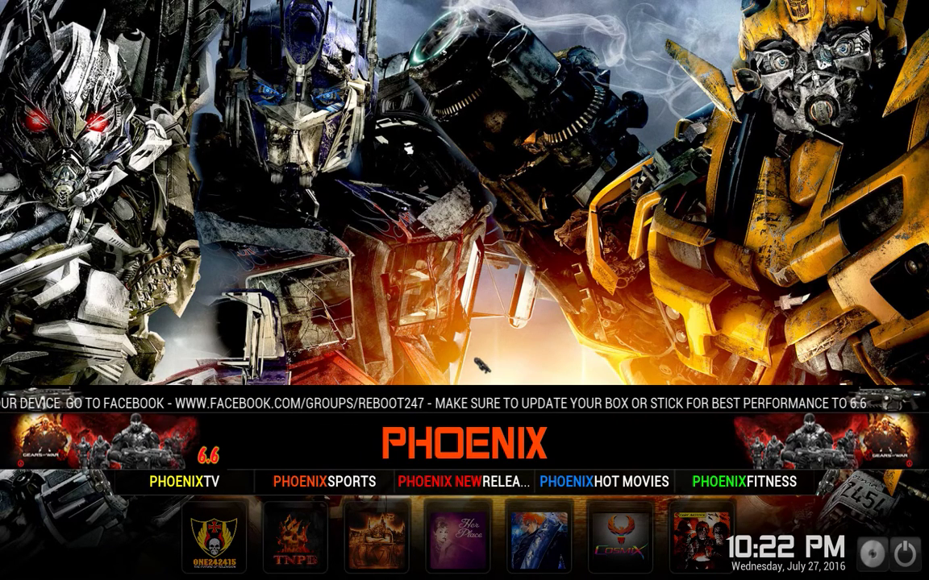
# - Move the Kodi home menu from Phoenix across to the System section
pyautogui.press('Right')
pyautogui.press('Right')
pyautogui.press('Right')
pyautogui.press('Right')
pyautogui.press('Right')
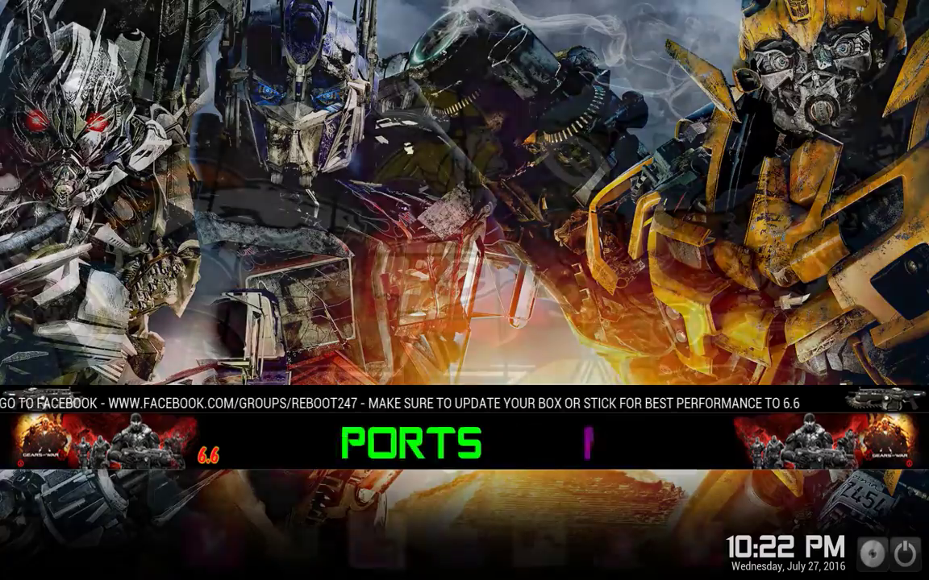
pyautogui.press('Right')
pyautogui.press('Right')
pyautogui.press('Right')
pyautogui.press('Right')
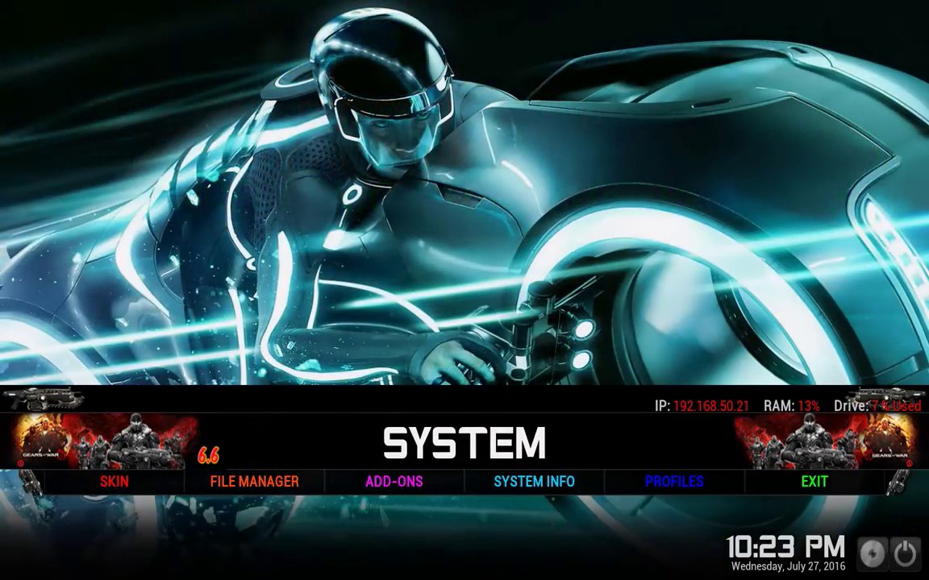
# - Open the Video add-ons list of the AdultXBMC.com Add-on Repository via Install from repository
pyautogui.click(405, 484)
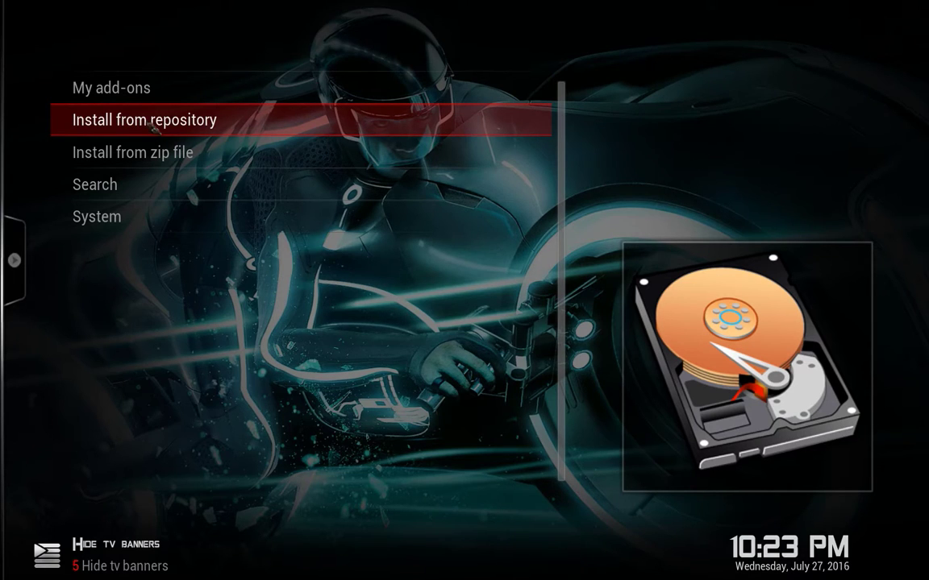
pyautogui.click(149, 122)
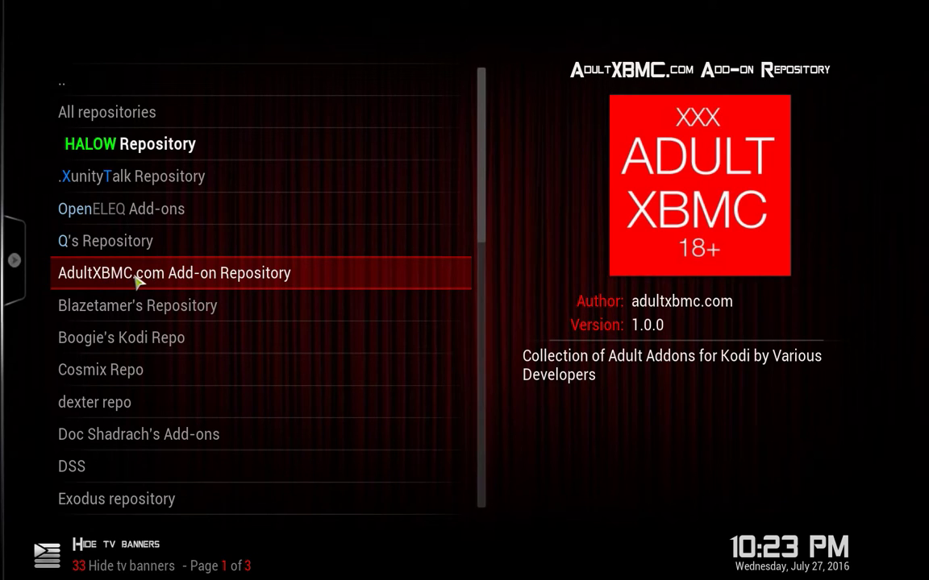
pyautogui.click(139, 278)
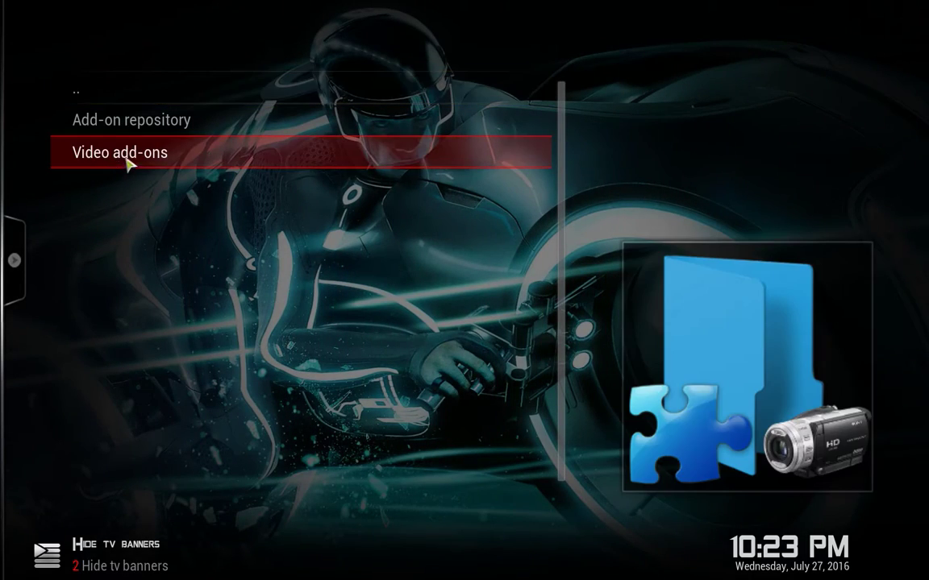
pyautogui.click(196, 159)
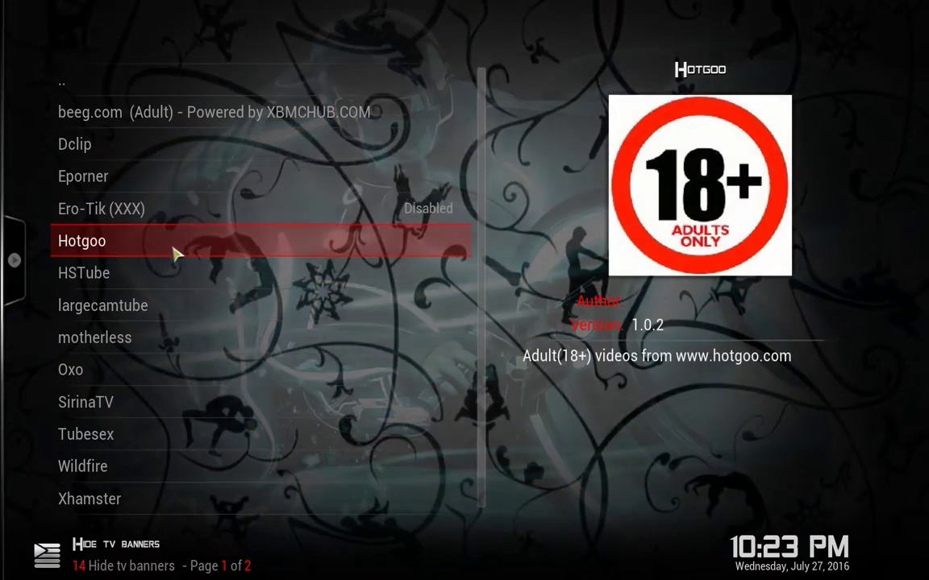
# - Install the Xvideo, Xhamster and motherless add-ons, then return to the repository's categories
pyautogui.scroll(-1, 171, 340)
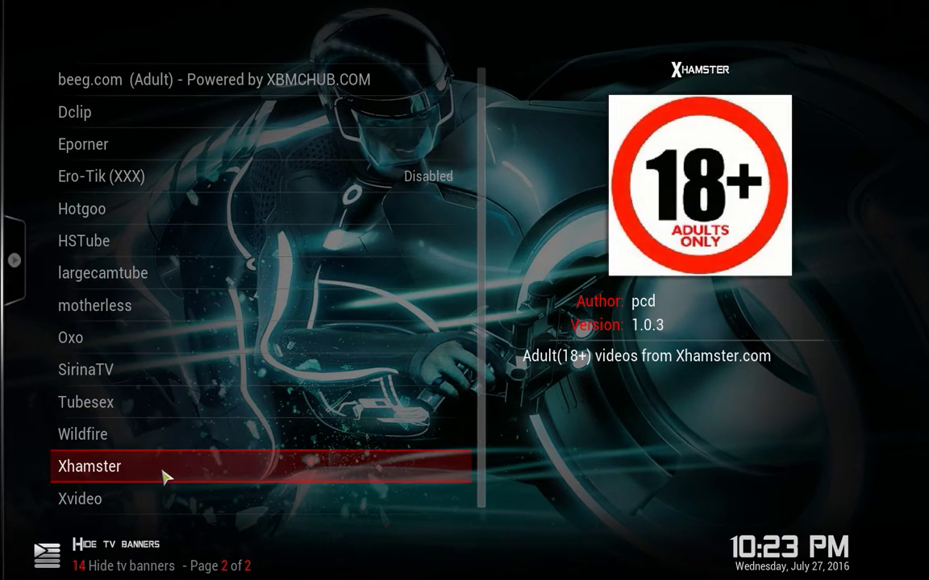
pyautogui.scroll(1, 166, 472)
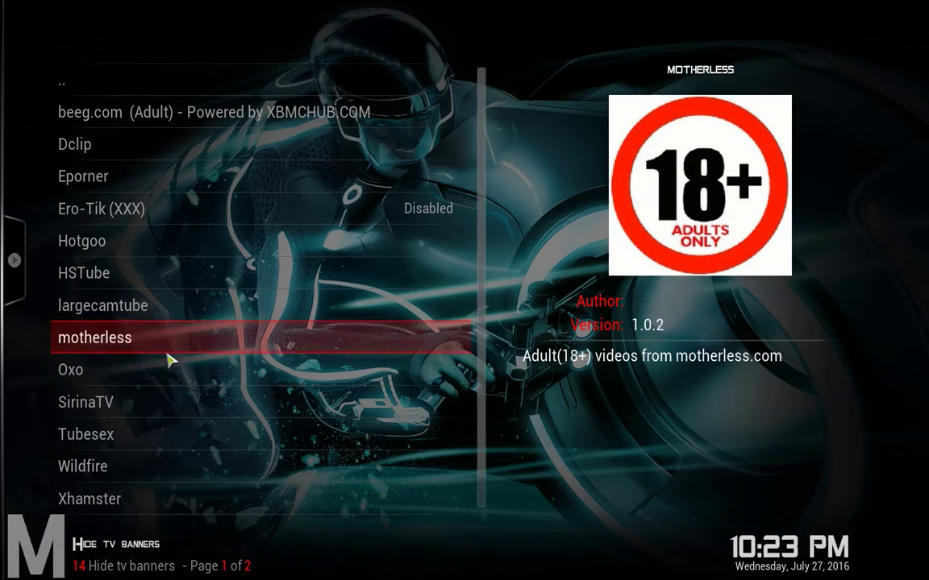
pyautogui.scroll(-1, 179, 420)
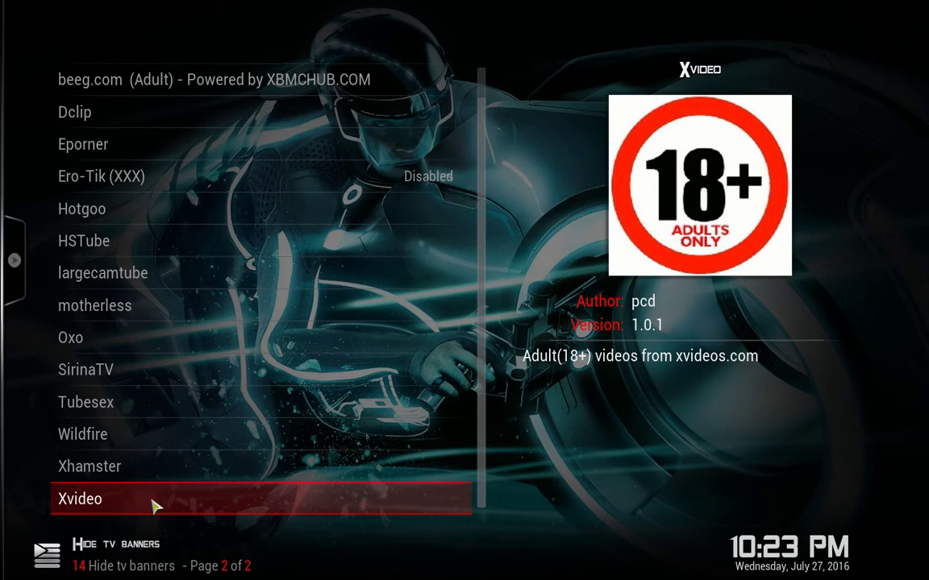
pyautogui.click(160, 504)
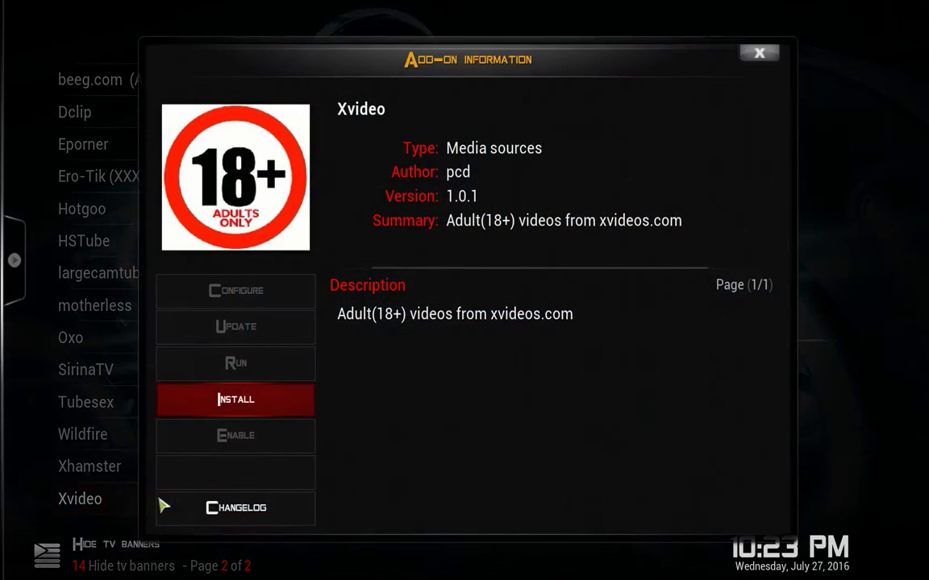
pyautogui.click(241, 407)
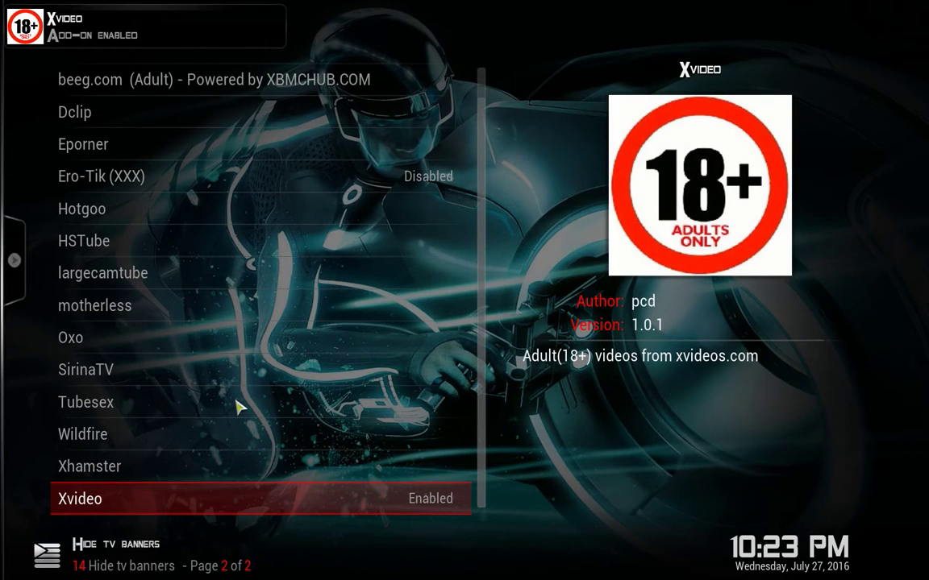
pyautogui.click(187, 471)
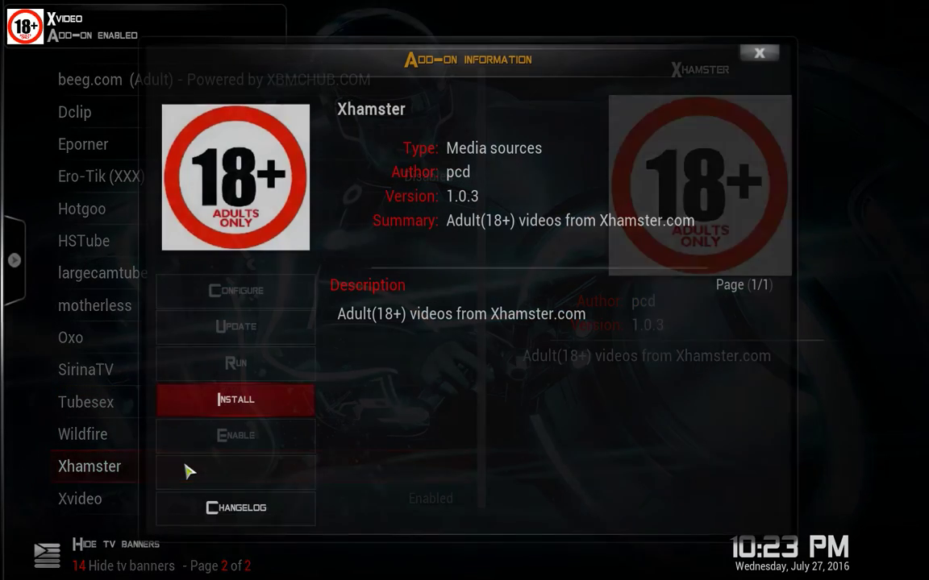
pyautogui.click(241, 407)
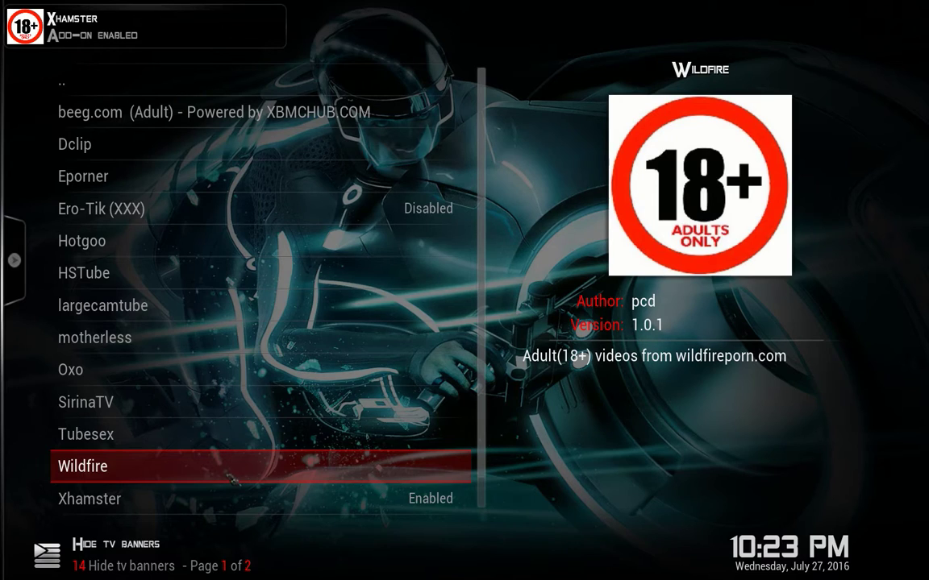
pyautogui.click(191, 340)
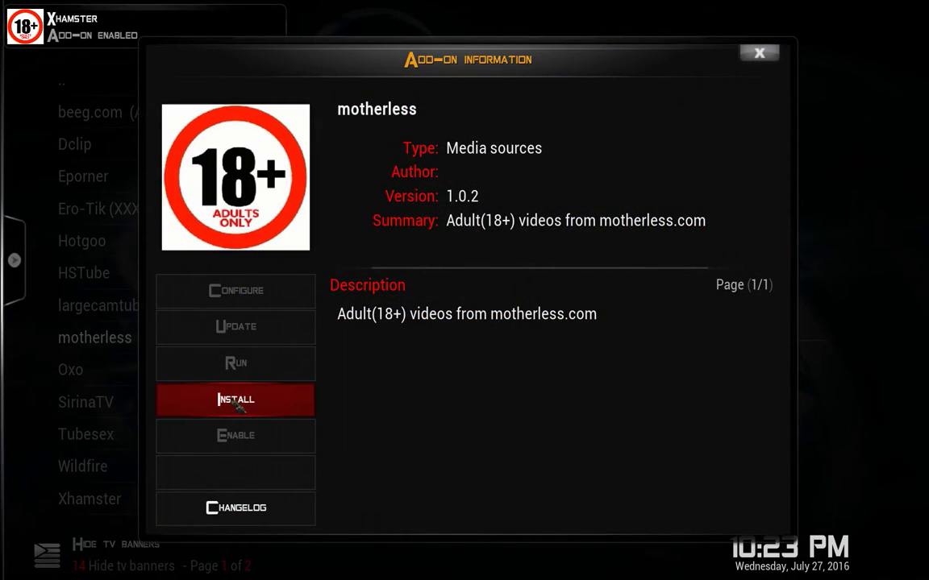
pyautogui.click(240, 405)
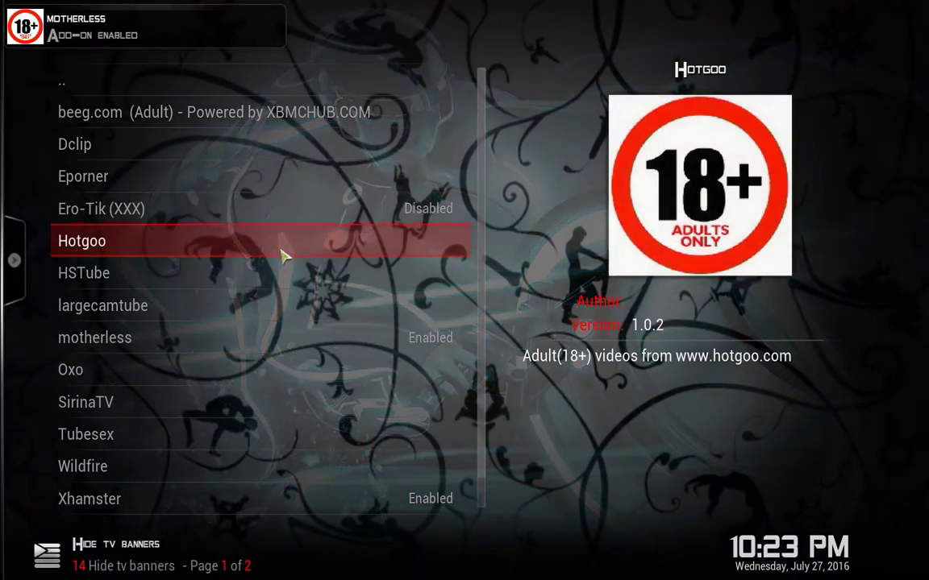
pyautogui.press('BackSpace')
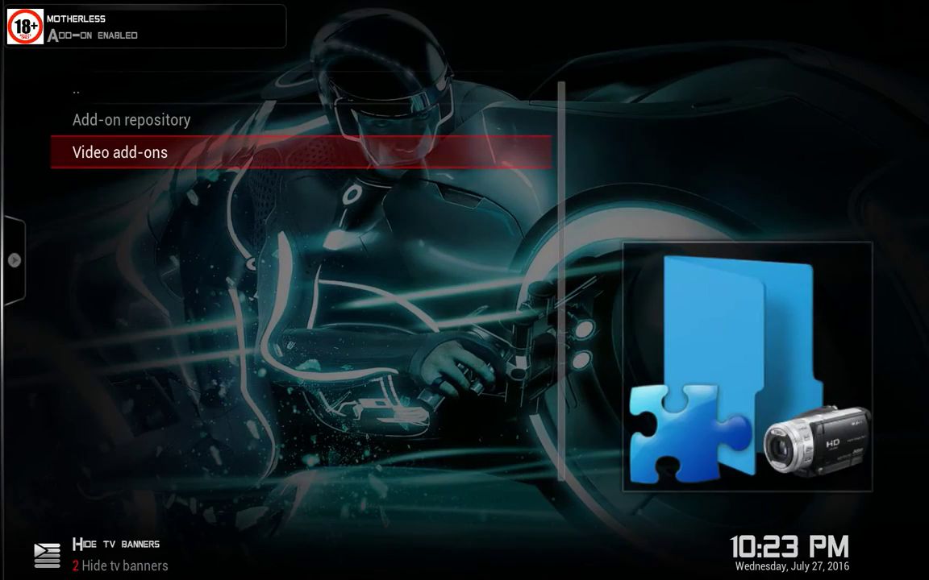
# - Install Ultimate Whitecream from the WhiteCream repo's Video add-ons, then return to its categories
pyautogui.press('BackSpace')
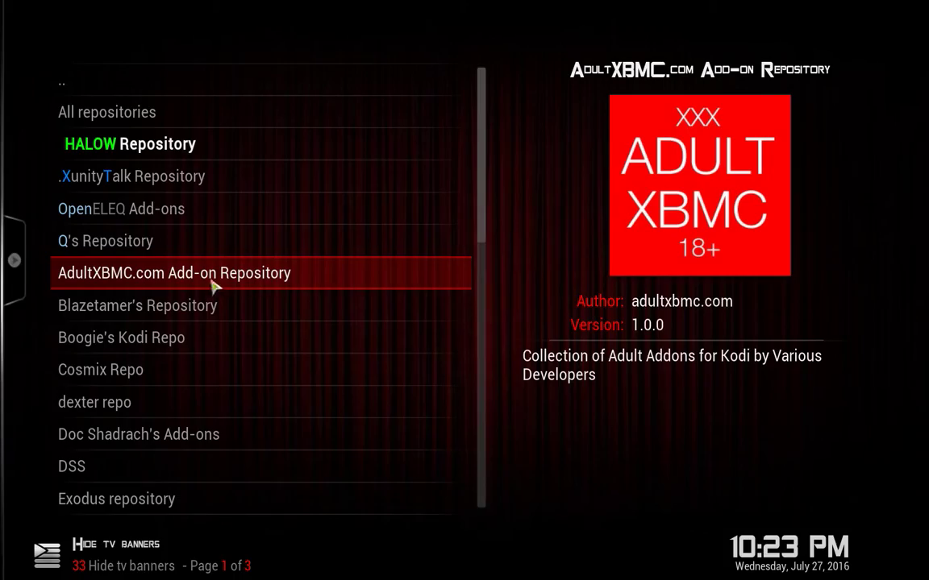
pyautogui.press('Down')
pyautogui.press('Down')
pyautogui.press('Down')
pyautogui.press('Down')
pyautogui.press('Down')
pyautogui.press('Down')
pyautogui.press('Down')
pyautogui.press('Down')
pyautogui.press('Down')
pyautogui.press('Down')
pyautogui.press('Down')
pyautogui.press('Down')
pyautogui.press('Down')
pyautogui.press('Down')
pyautogui.press('Down')
pyautogui.press('Down')
pyautogui.press('Down')
pyautogui.press('Down')
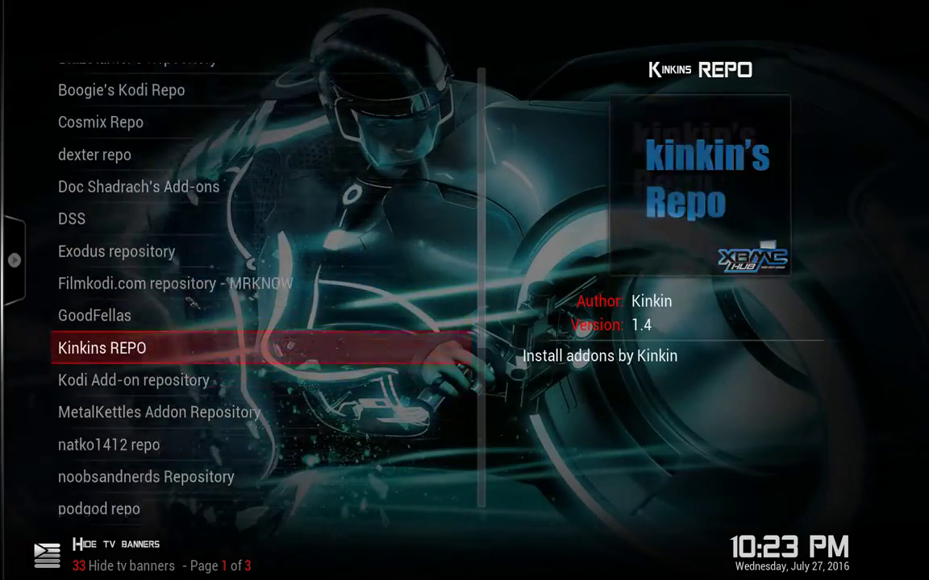
pyautogui.press('Down')
pyautogui.press('Down')
pyautogui.press('Down')
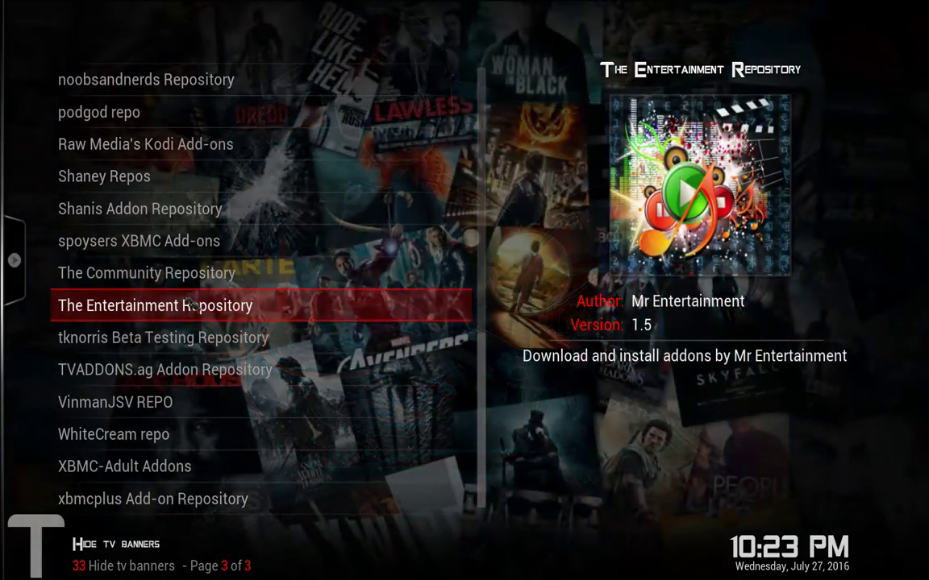
pyautogui.press('Down')
pyautogui.press('Down')
pyautogui.press('Down')
pyautogui.press('Down')
pyautogui.press('Return')
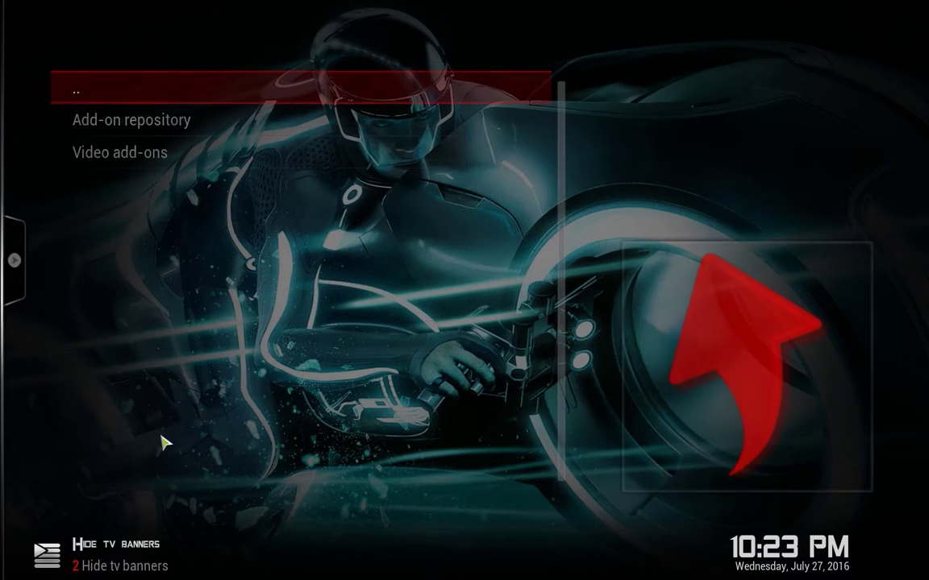
pyautogui.click(187, 159)
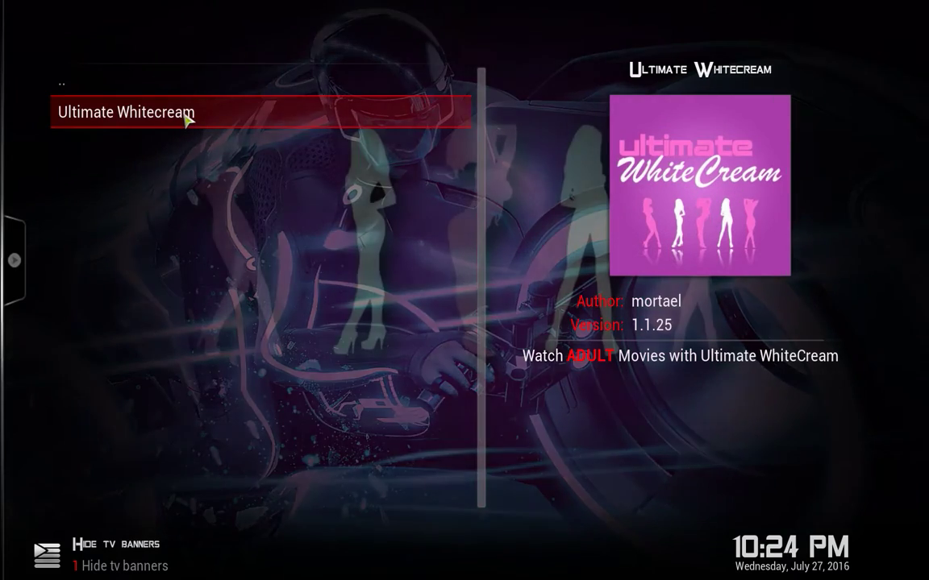
pyautogui.click(189, 118)
pyautogui.click(236, 400)
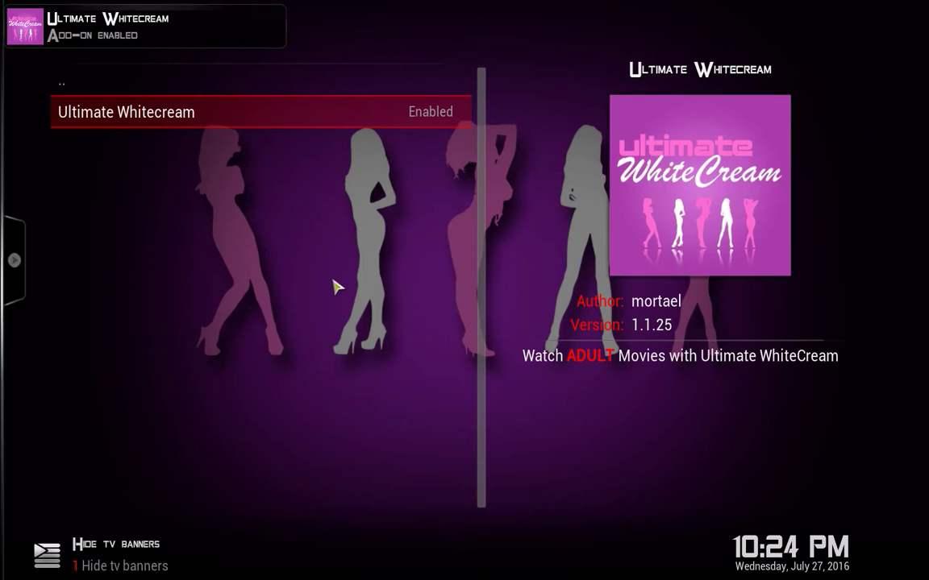
pyautogui.press('BackSpace')
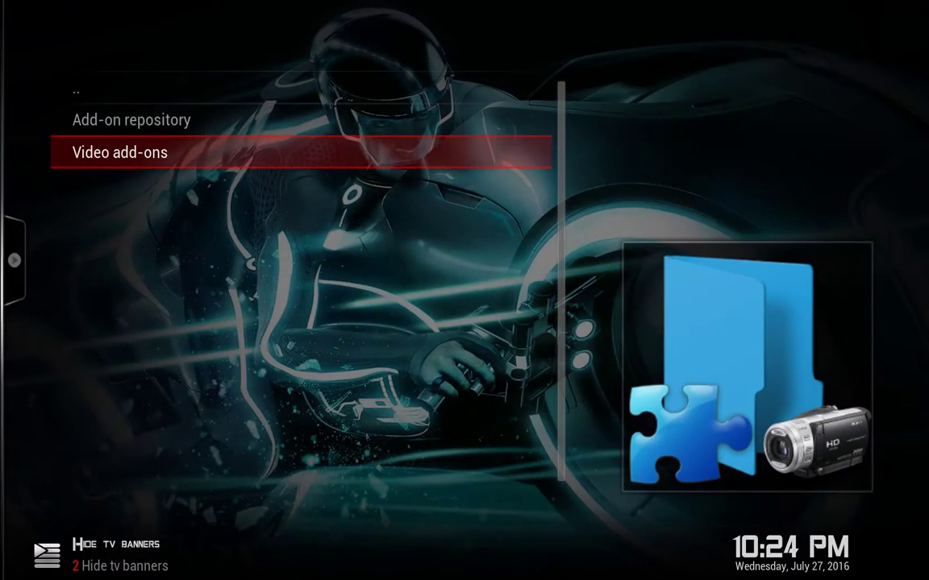
# - Open the Video add-ons list of the XBMC-Adult Addons repository
pyautogui.press('Up')
pyautogui.press('Return')
pyautogui.scroll(-2, 282, 332)
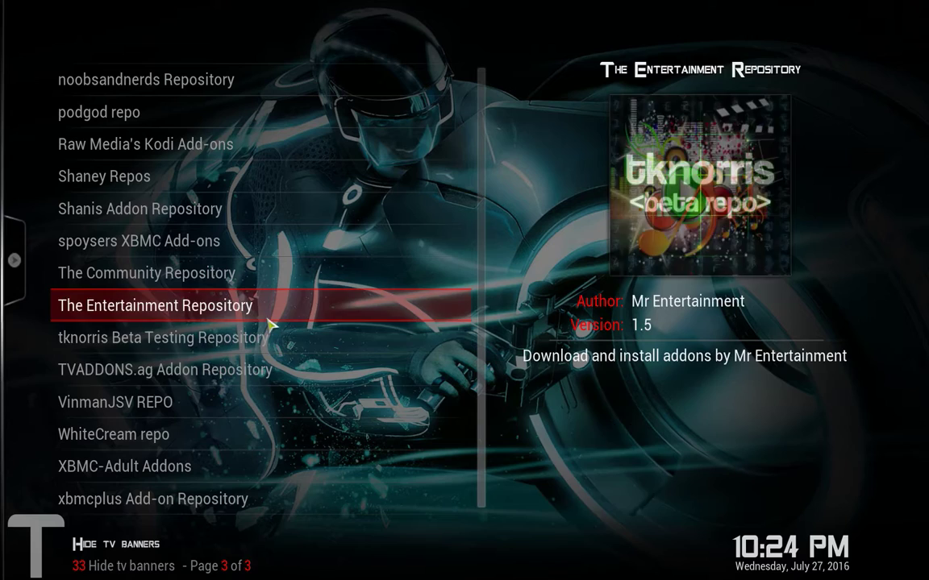
pyautogui.click(158, 477)
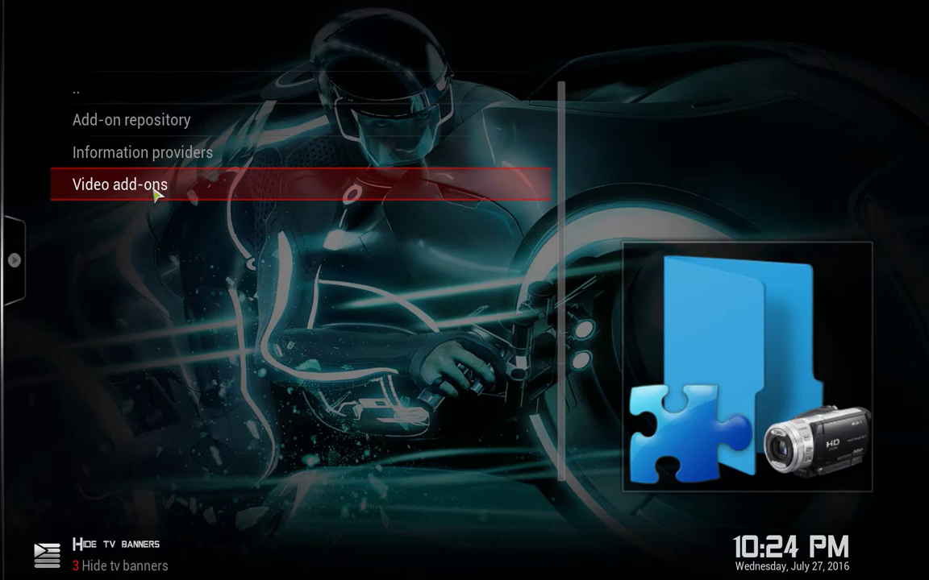
pyautogui.click(154, 190)
# - Install the Tube8, VideoDevil and Empflix add-ons
pyautogui.click(161, 208)
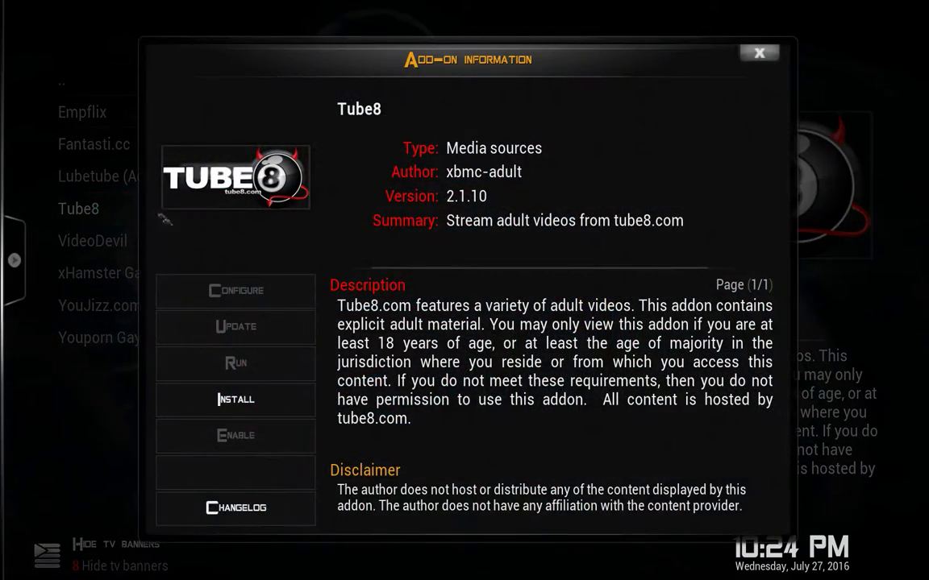
pyautogui.click(234, 398)
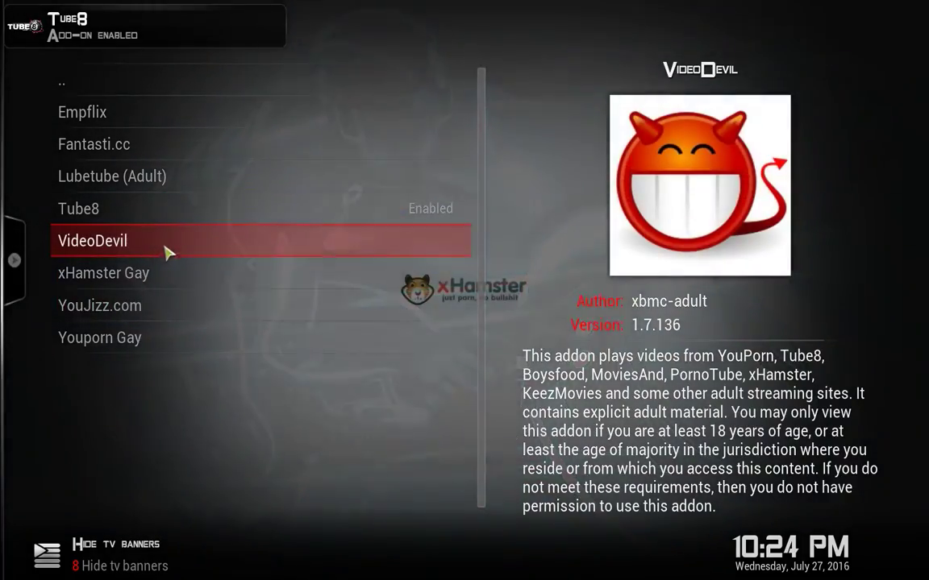
pyautogui.click(166, 245)
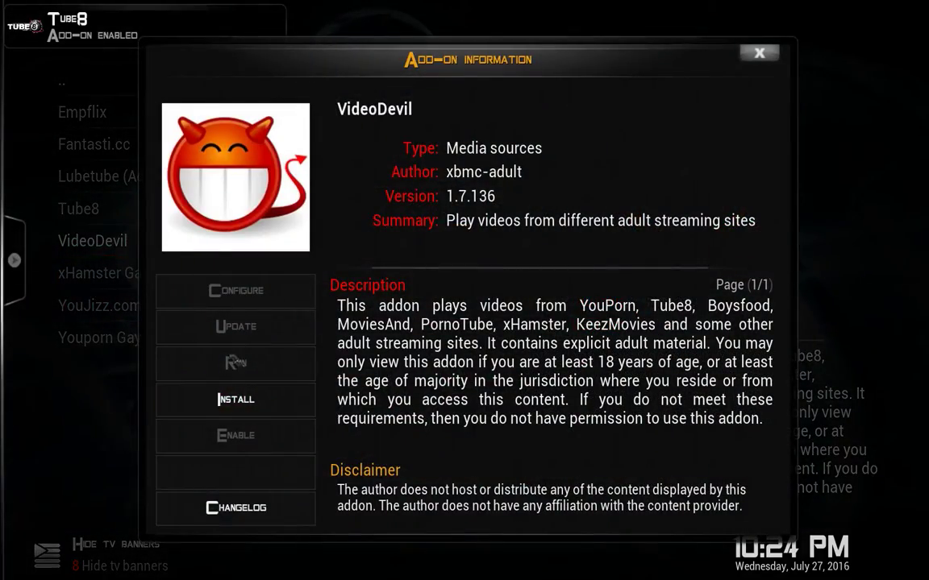
pyautogui.click(218, 399)
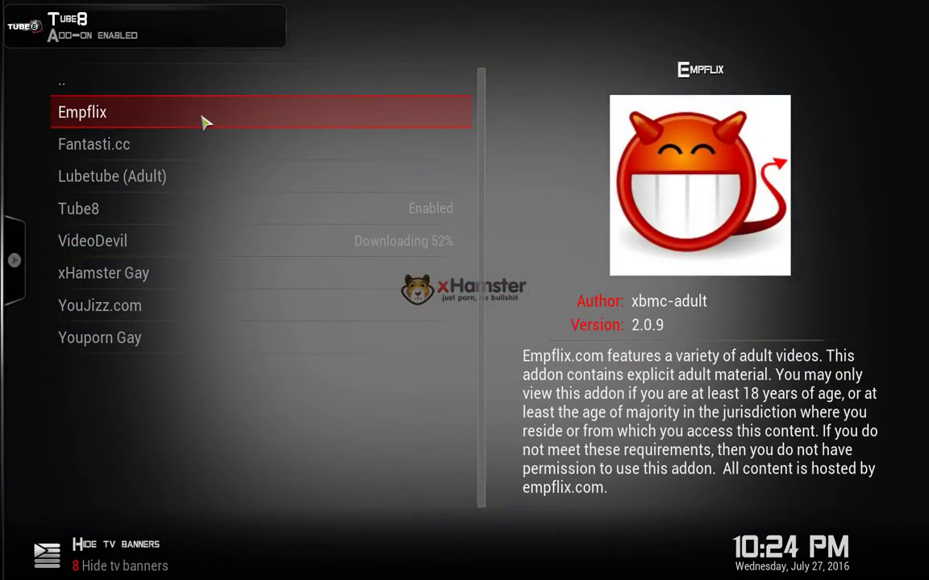
pyautogui.click(203, 121)
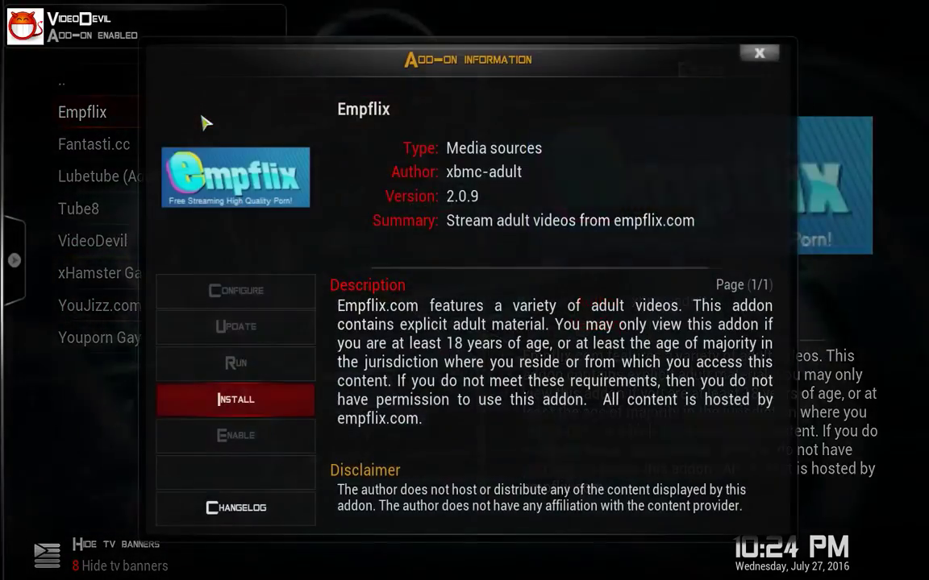
pyautogui.click(257, 405)
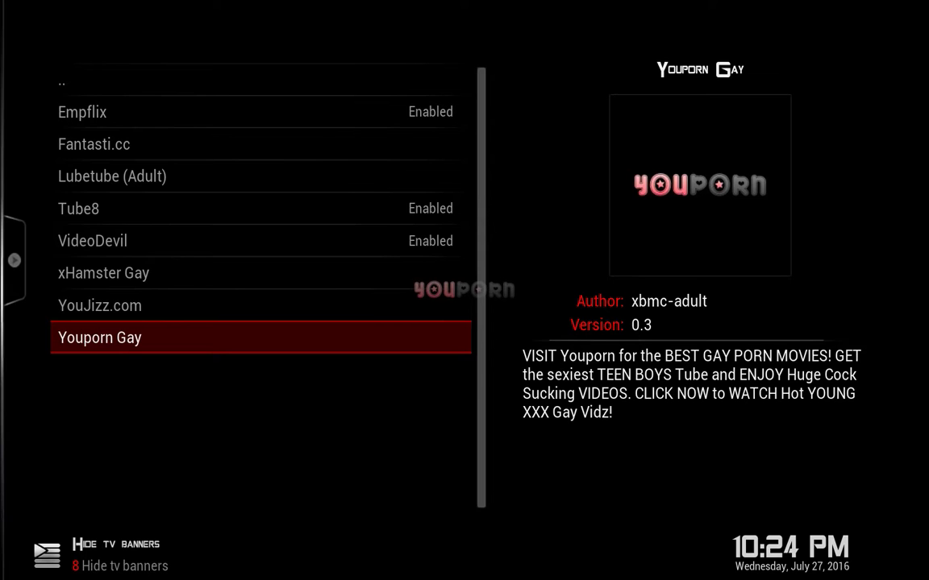
# - Go back home, move the menu to System and open My add-ons in the add-ons manager
pyautogui.press('BackSpace')
pyautogui.press('BackSpace')
pyautogui.press('BackSpace')
pyautogui.press('BackSpace')
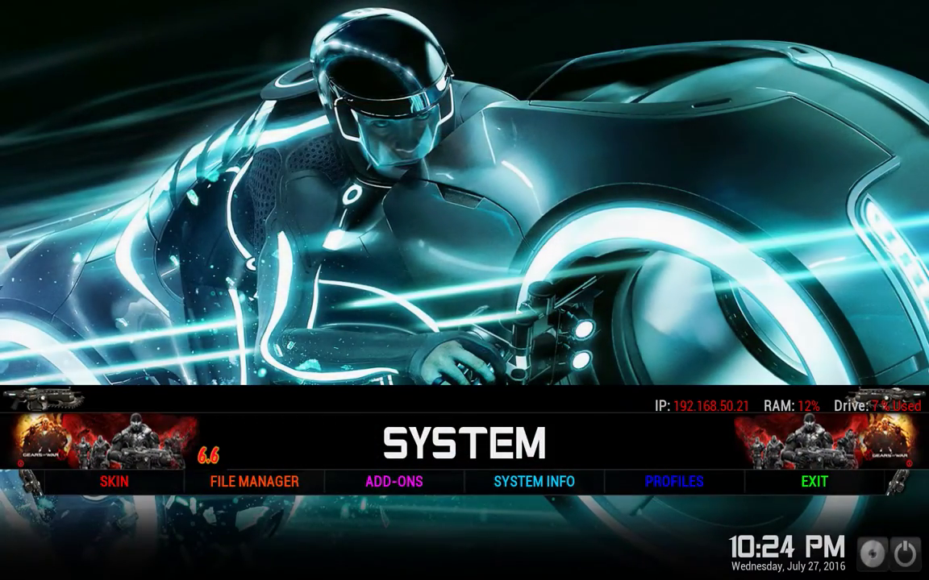
pyautogui.press('Right')
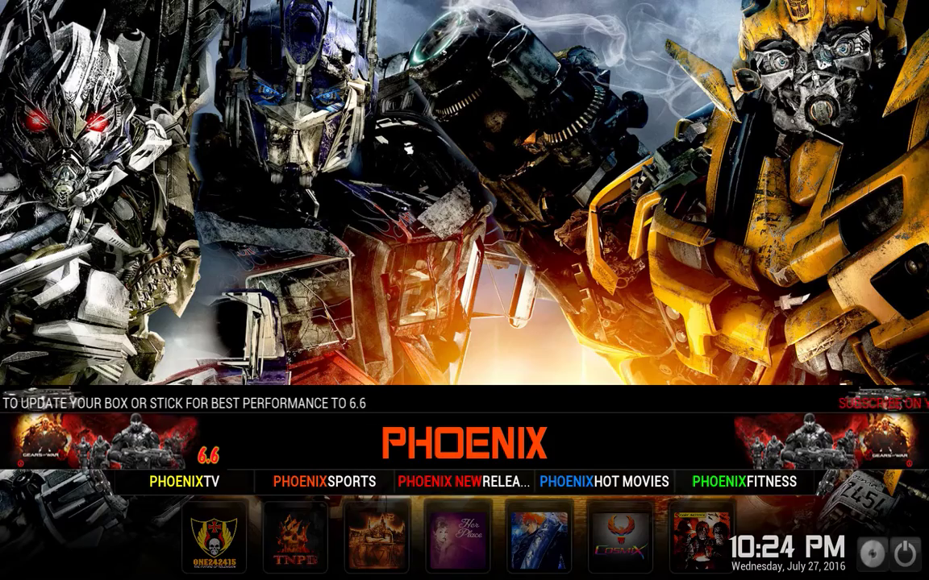
pyautogui.press('Left')
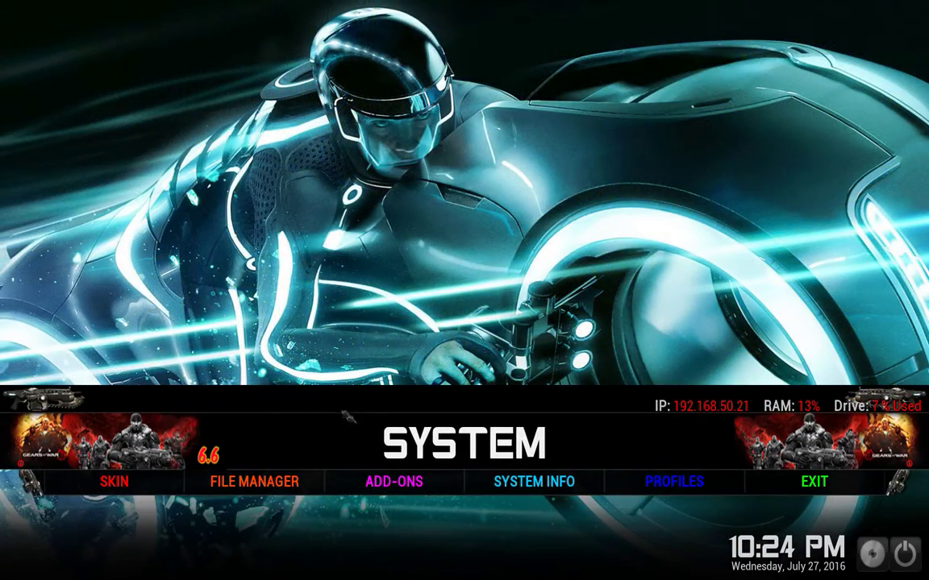
pyautogui.click(417, 484)
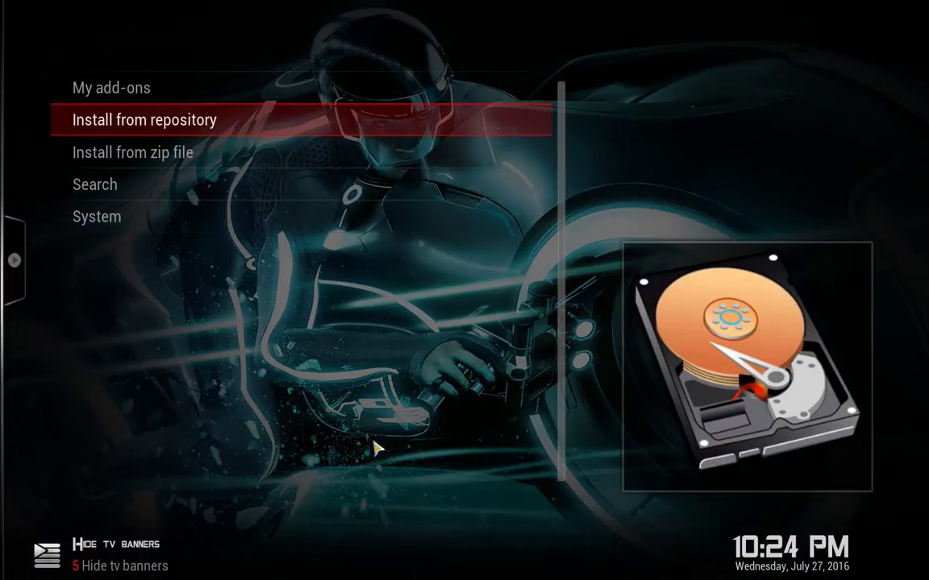
pyautogui.click(129, 89)
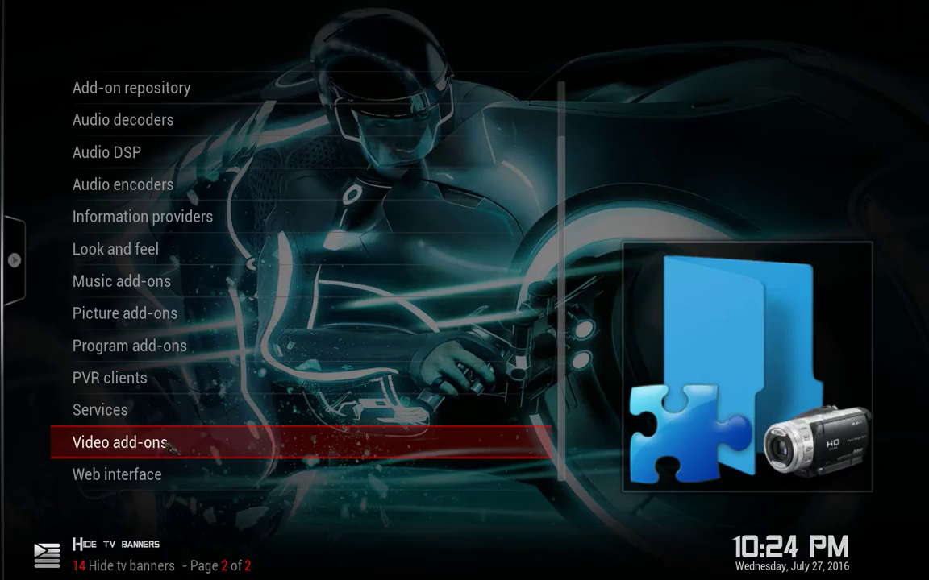
# - View Ultimate Whitecream's add-on information (version 1.1.25) among the installed video add-ons, then close it
pyautogui.click(171, 446)
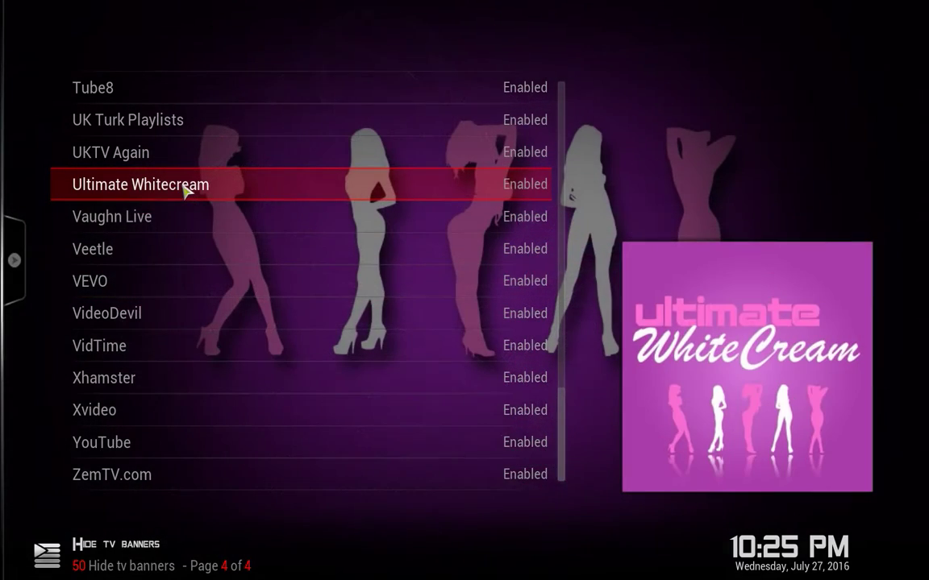
pyautogui.click(184, 191)
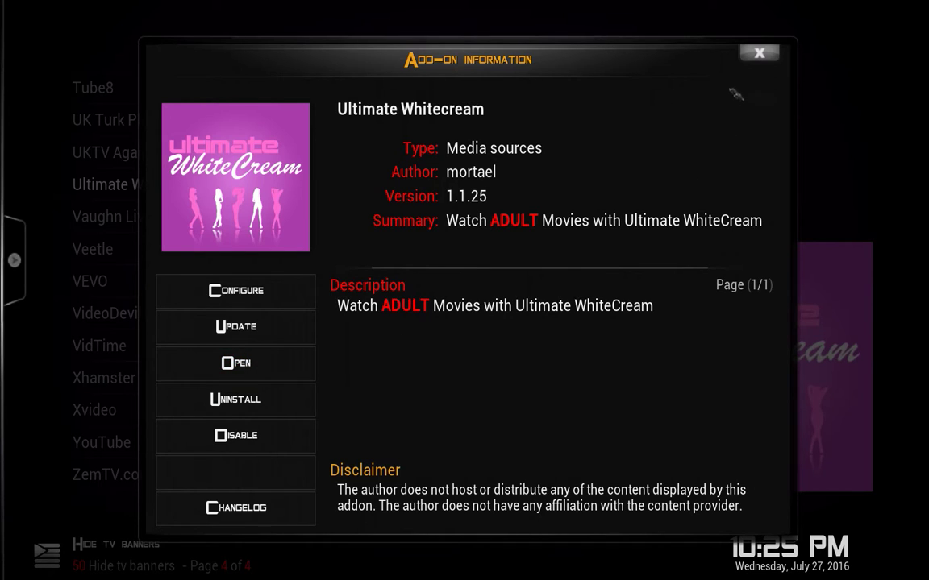
pyautogui.click(758, 53)
# - Update Xvideo, Xhamster to 1.0.3 and Ultimate Whitecream to 1.1.25 from their repositories
pyautogui.click(197, 421)
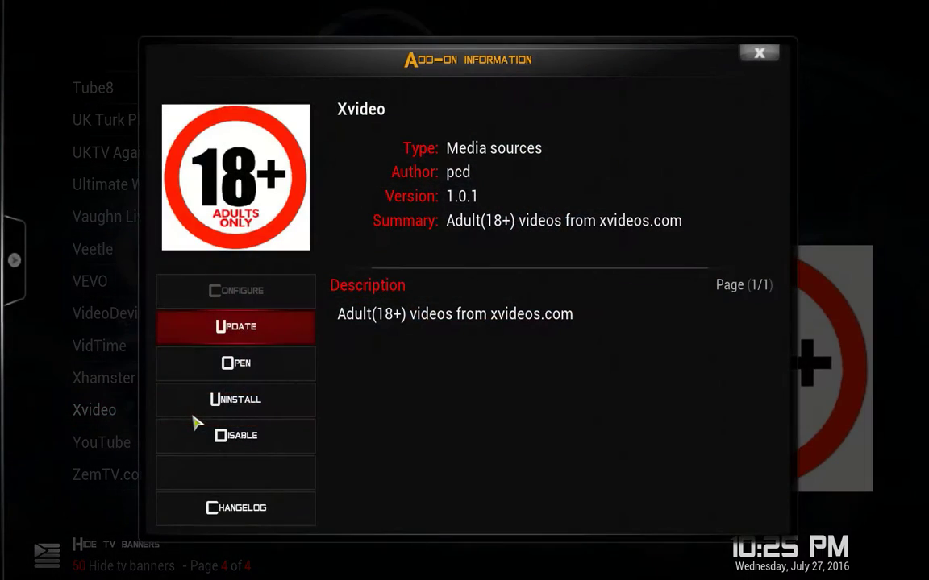
pyautogui.click(265, 328)
pyautogui.click(391, 121)
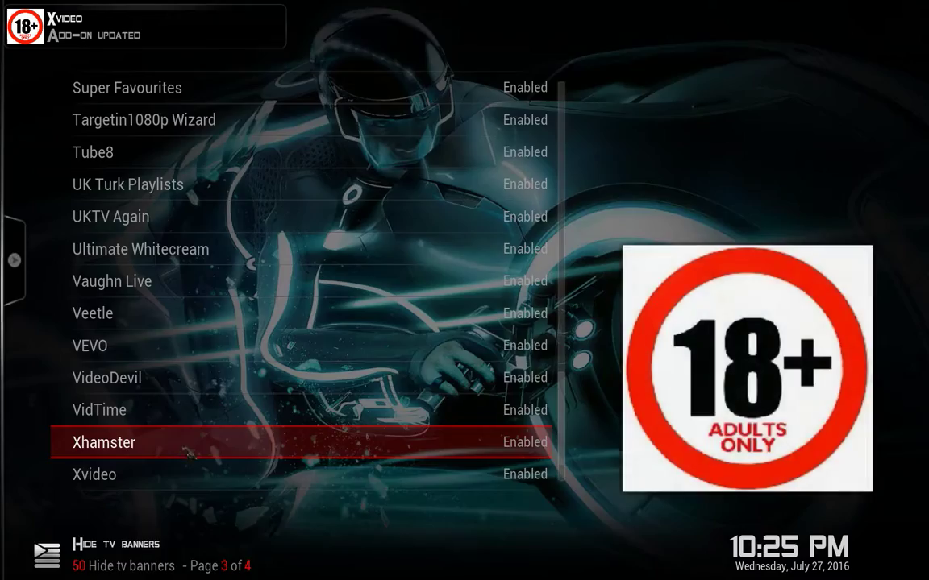
pyautogui.click(202, 442)
pyautogui.click(278, 329)
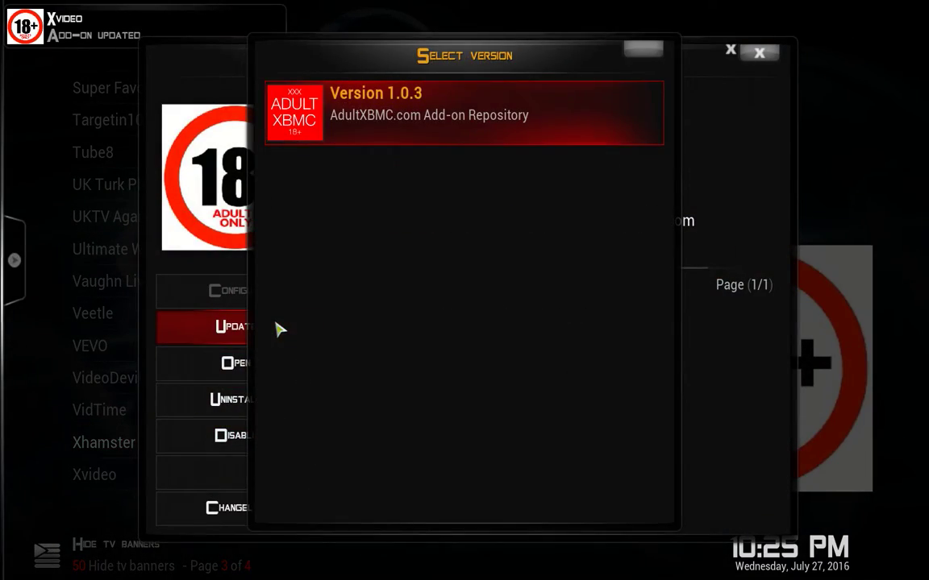
pyautogui.click(382, 126)
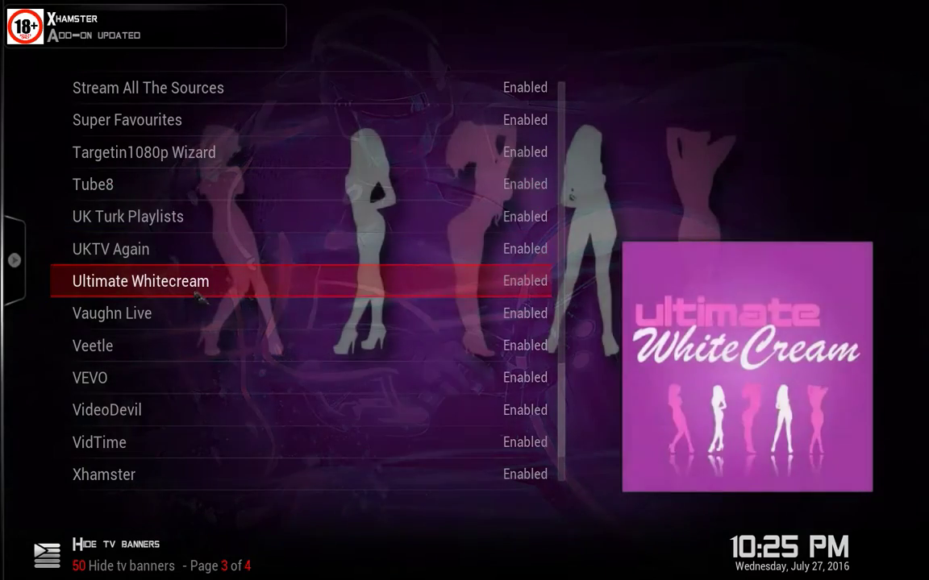
pyautogui.click(197, 296)
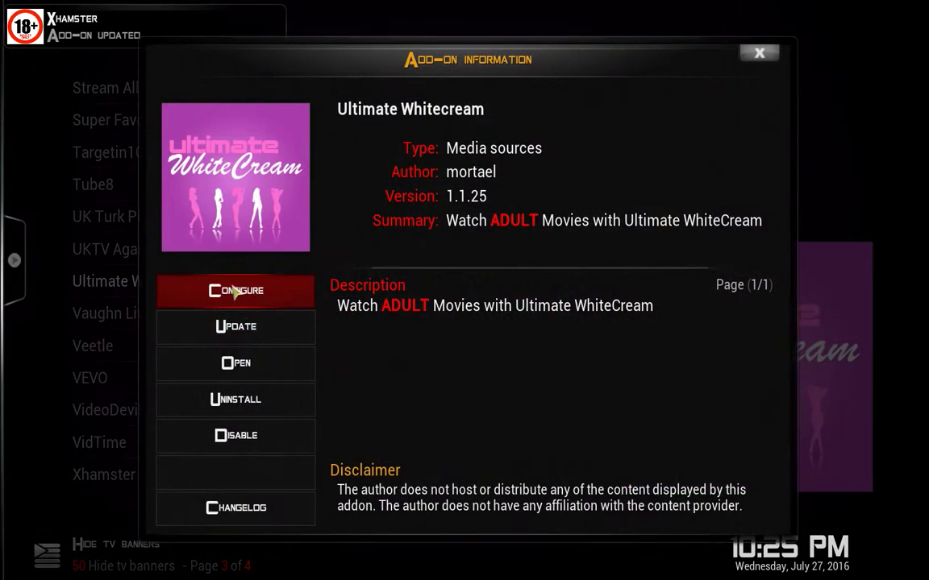
pyautogui.click(246, 327)
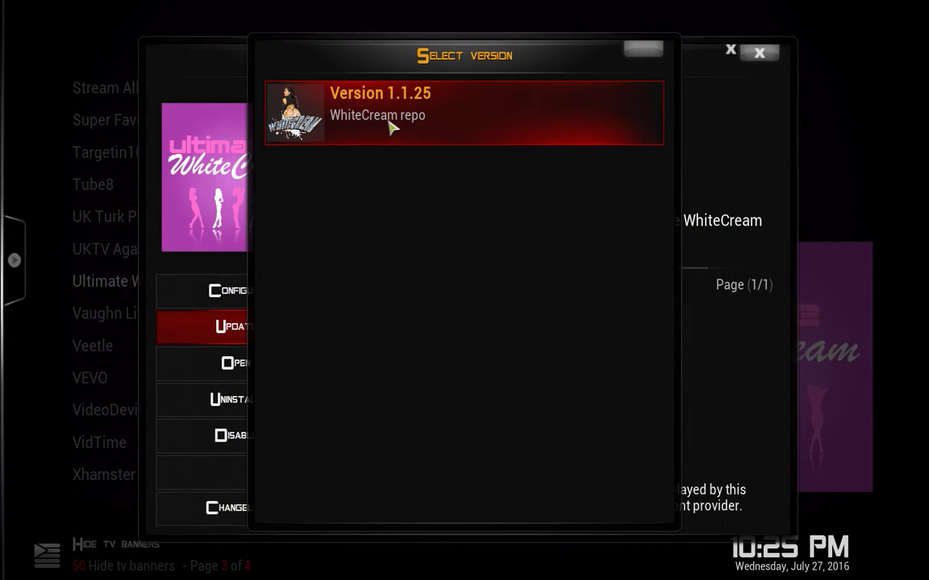
pyautogui.click(389, 128)
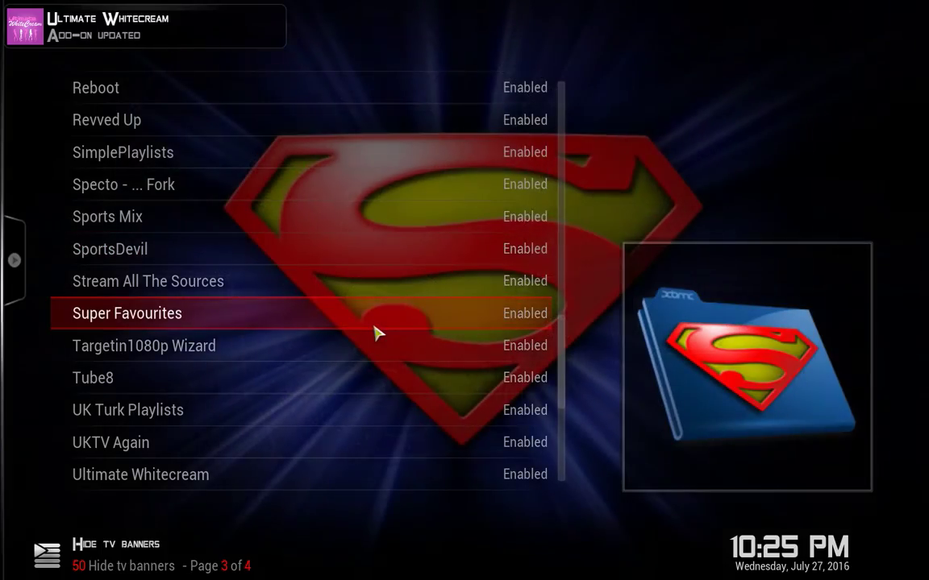
pyautogui.press('BackSpace')
# - Return home, cycle the menu round to System and open the add-ons manager
pyautogui.press('BackSpace')
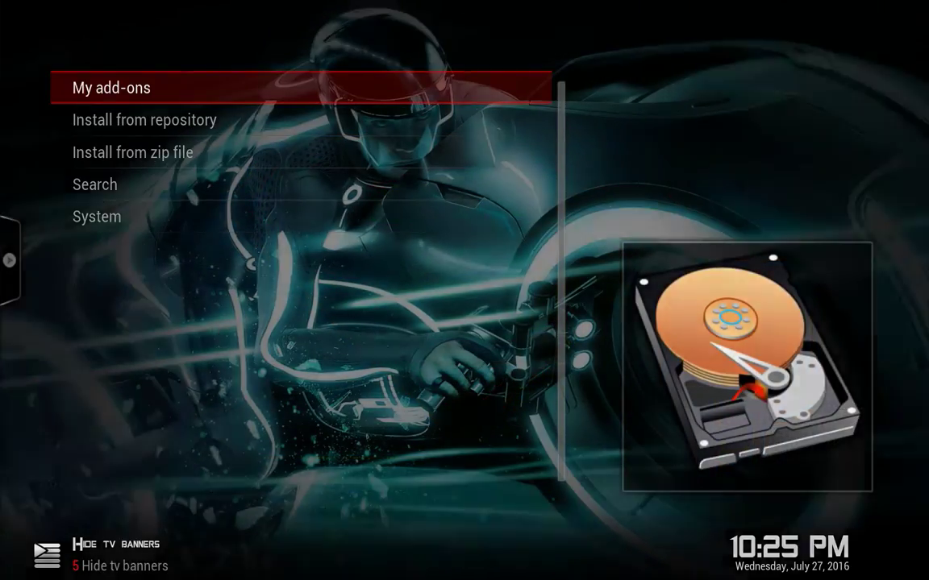
pyautogui.press('BackSpace')
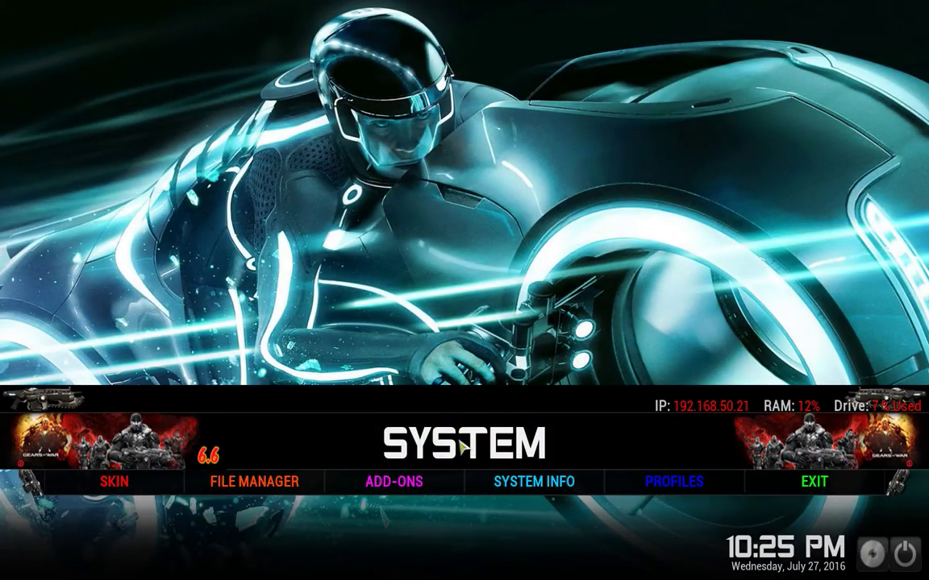
pyautogui.press('Right')
pyautogui.press('Right')
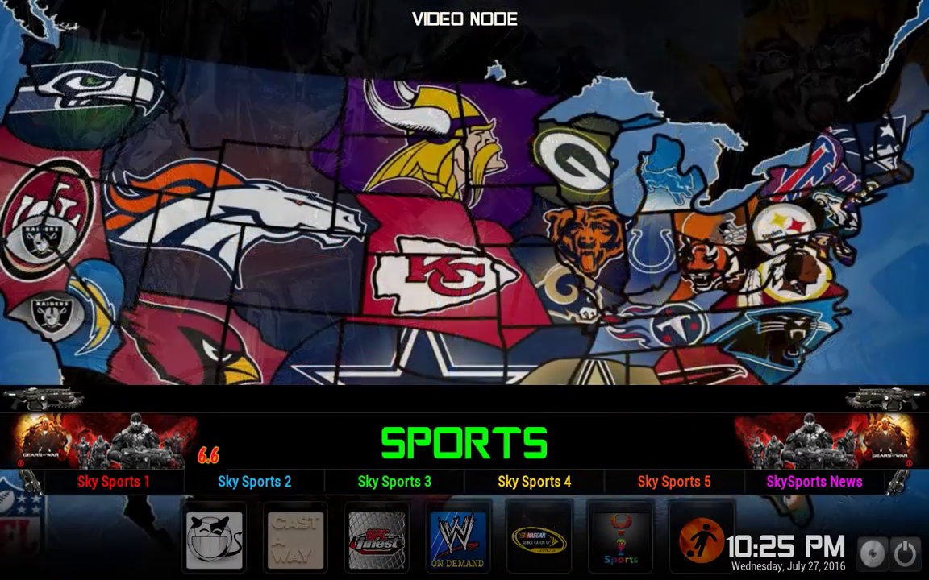
pyautogui.press('Up')
pyautogui.press('Down')
pyautogui.press('Right')
pyautogui.press('Right')
pyautogui.press('Right')
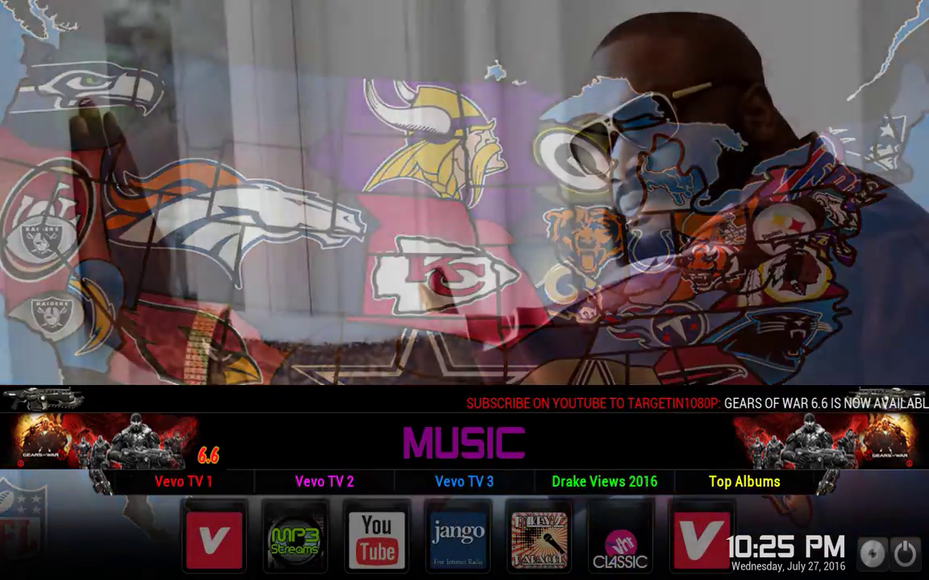
pyautogui.scroll(-3, 584, 442)
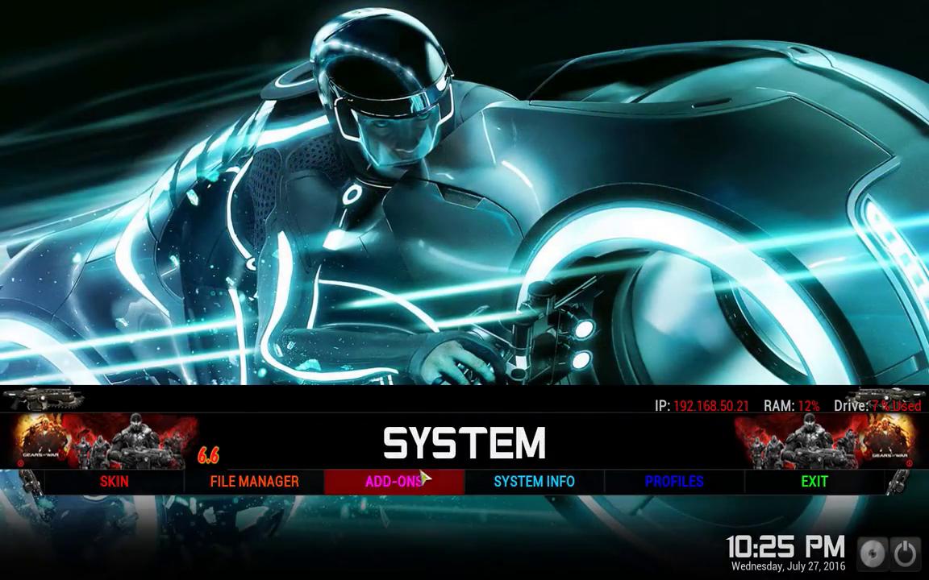
pyautogui.click(405, 493)
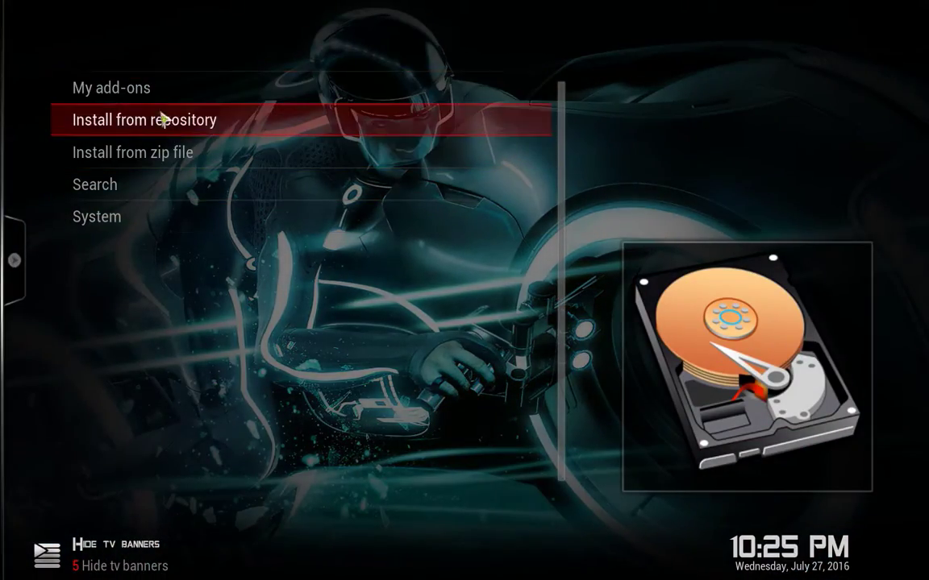